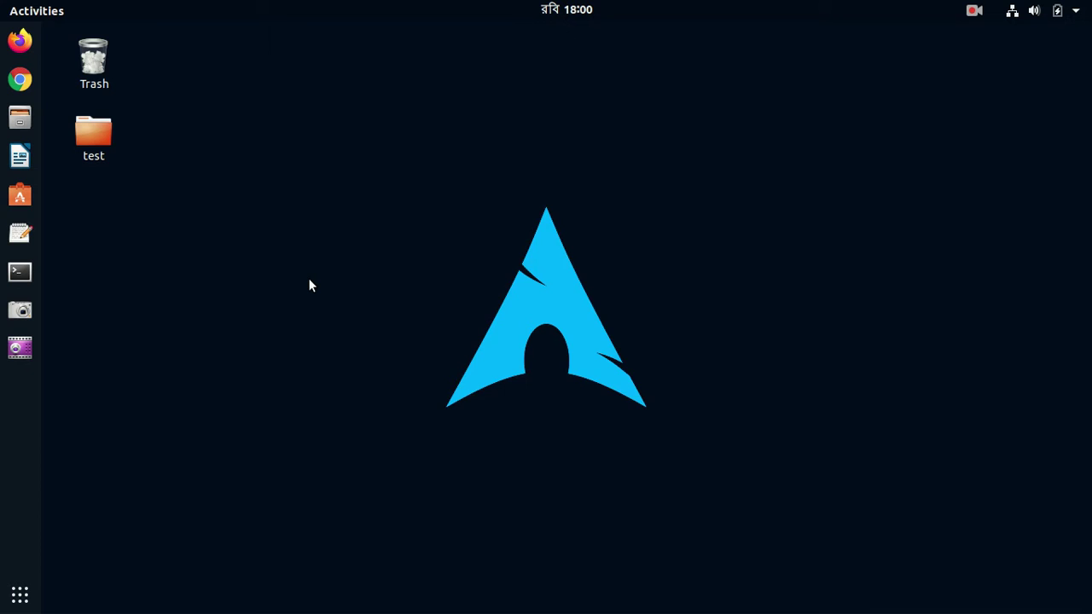
Step: Launch Google Chrome from the dock
left_click(20, 79)
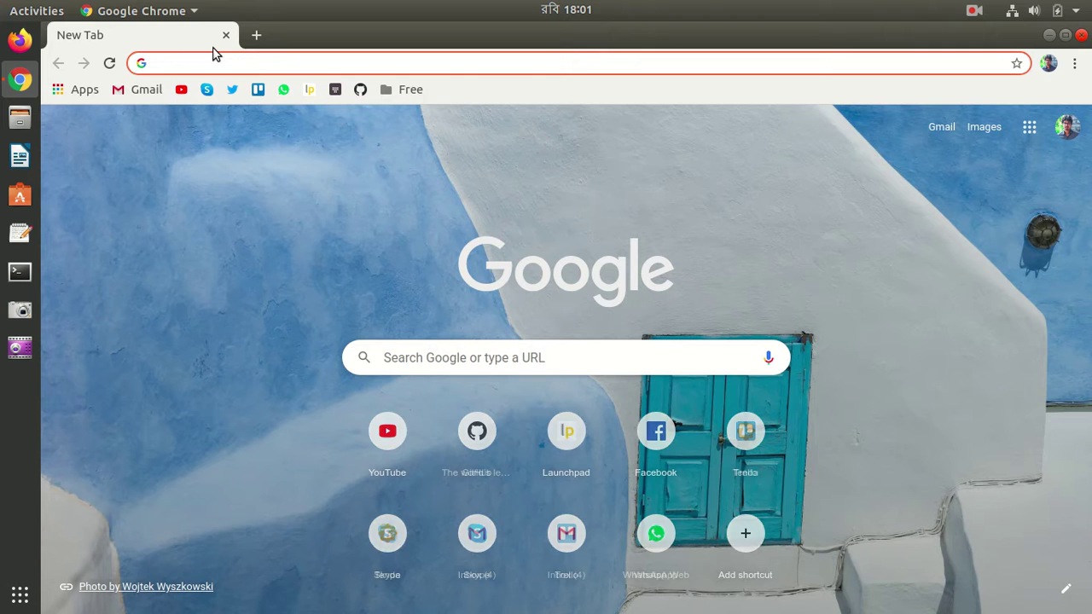
Step: Search the Chrome Web Store for 'font ninja'
left_click(75, 88)
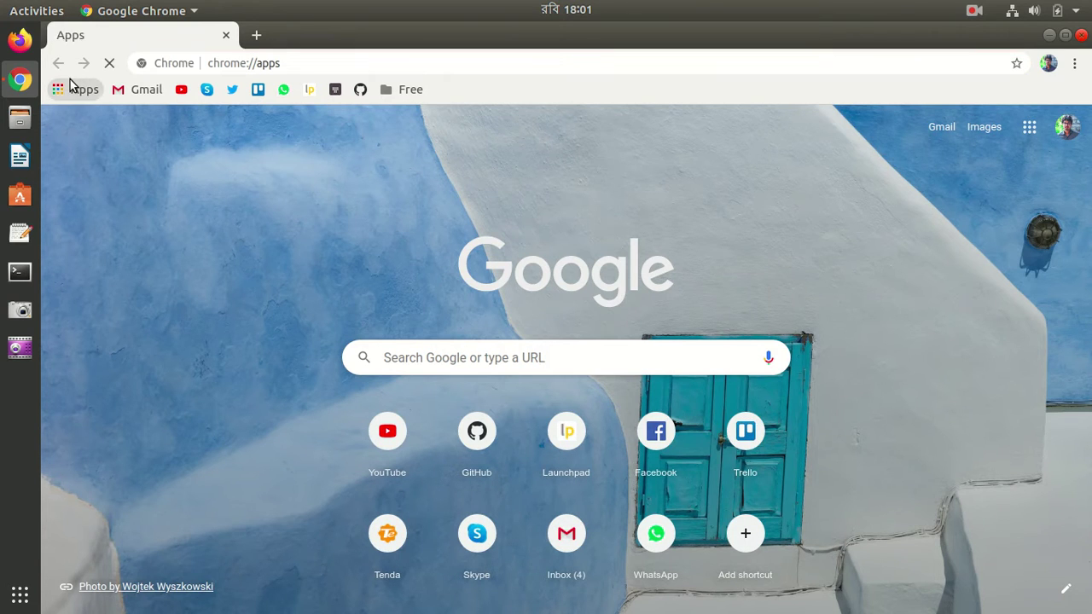
left_click(227, 242)
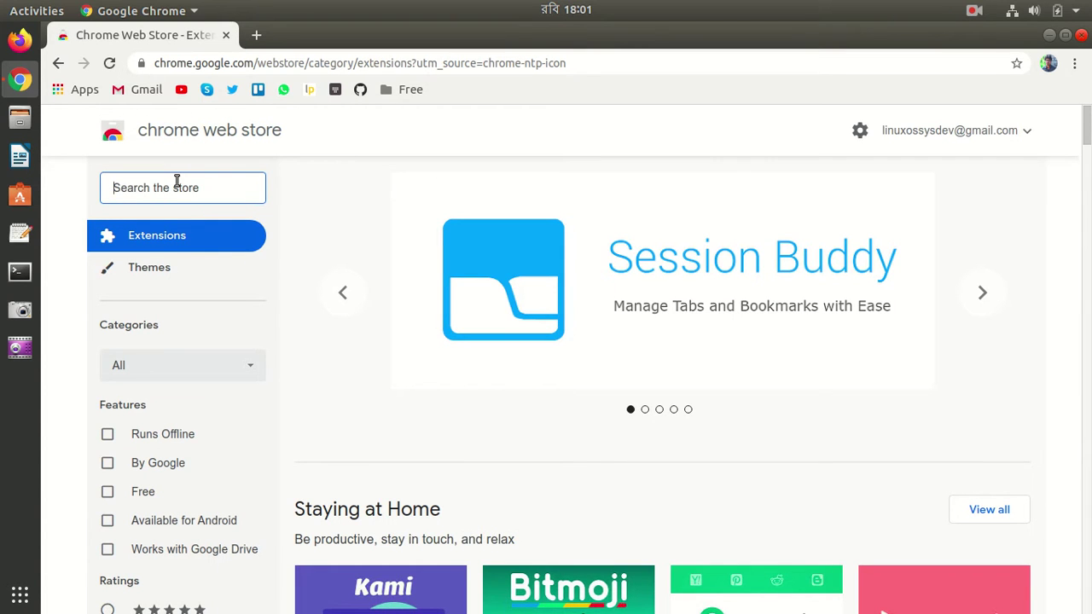
type("fo")
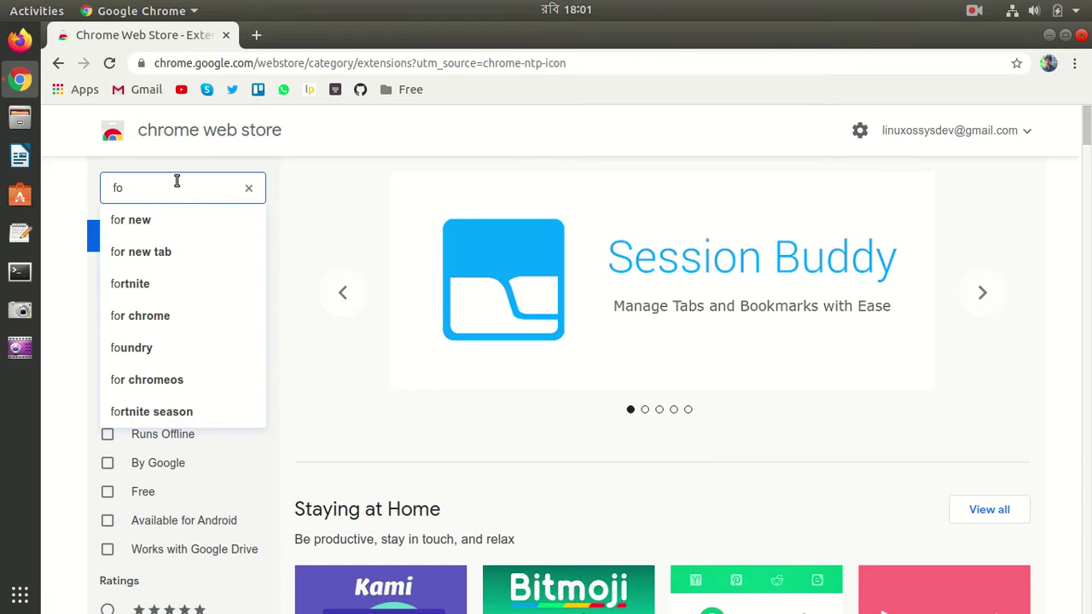
type("nt nin")
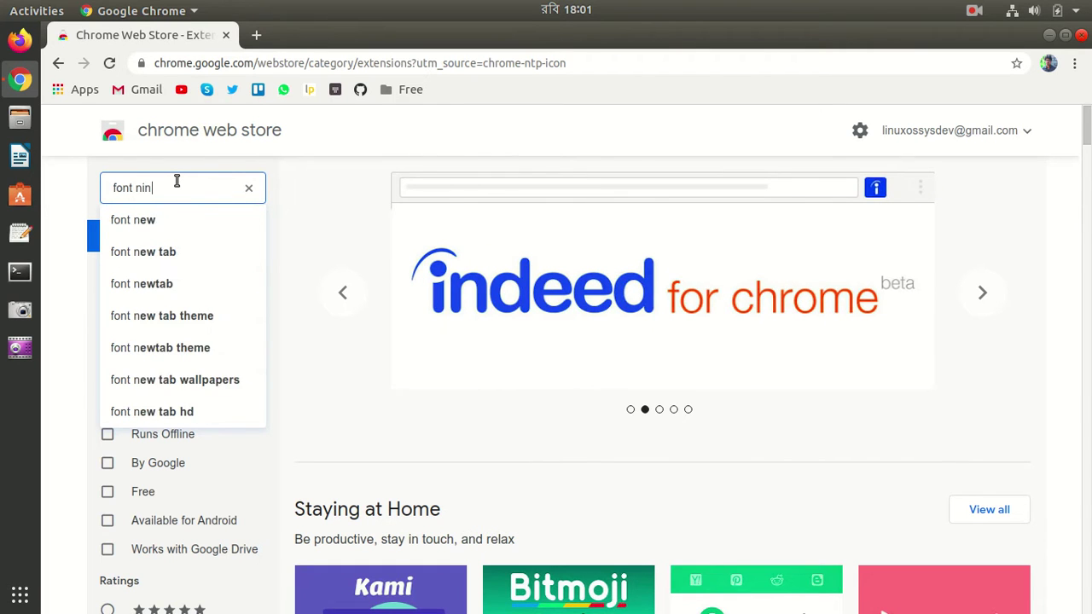
type("ja")
key("Return")
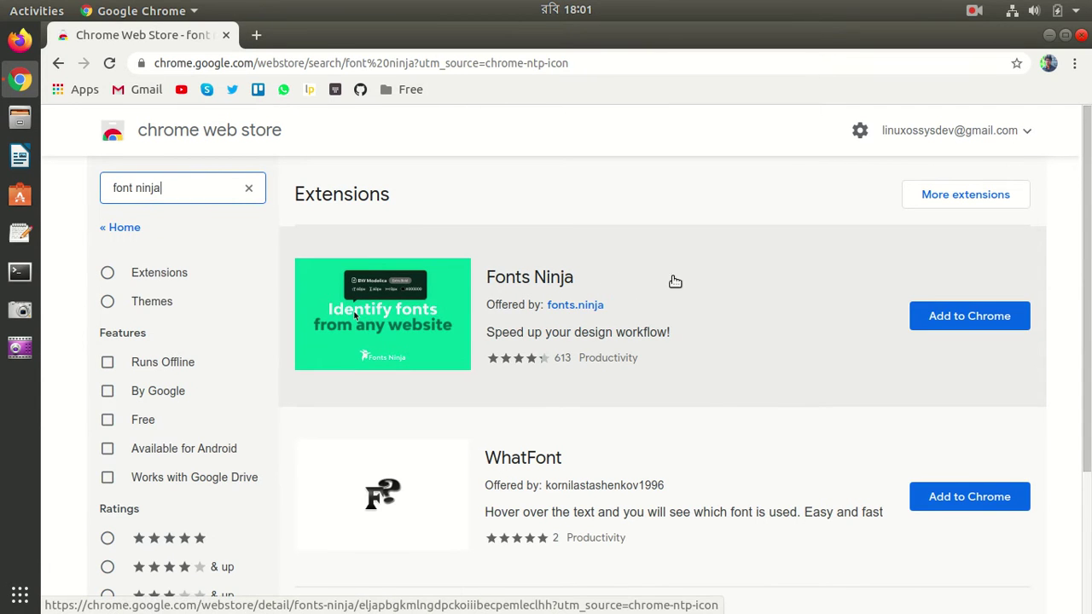
Step: Start adding the Fonts Ninja extension to Chrome from the results
scroll(670, 282, "down", 3)
scroll(669, 297, "up", 3)
left_click(929, 316)
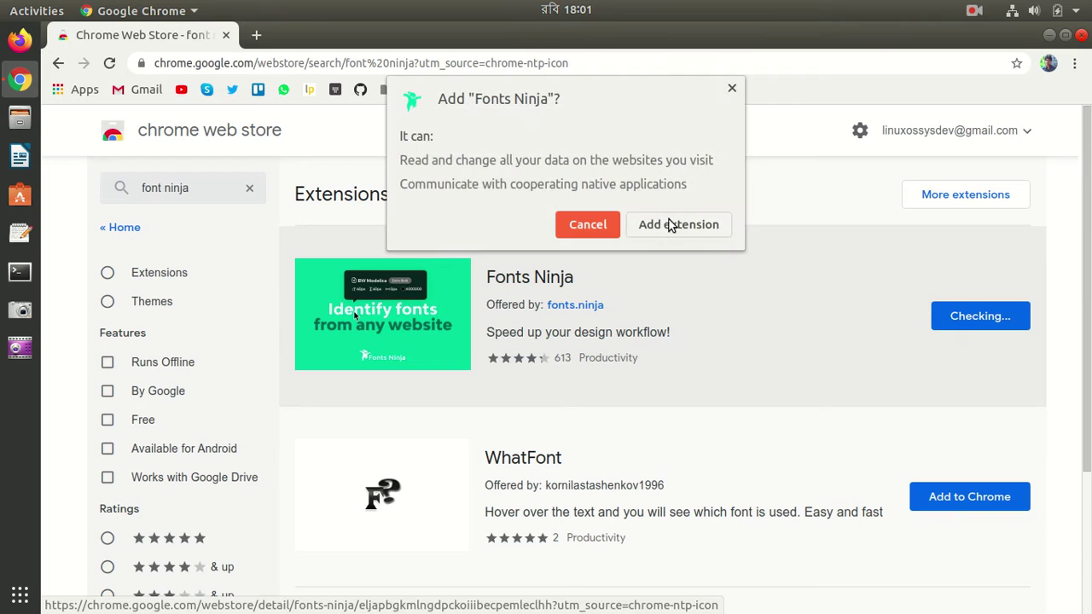
Step: Confirm installing Fonts Ninja, then search Google for freecoursesite in a new tab
left_click(666, 222)
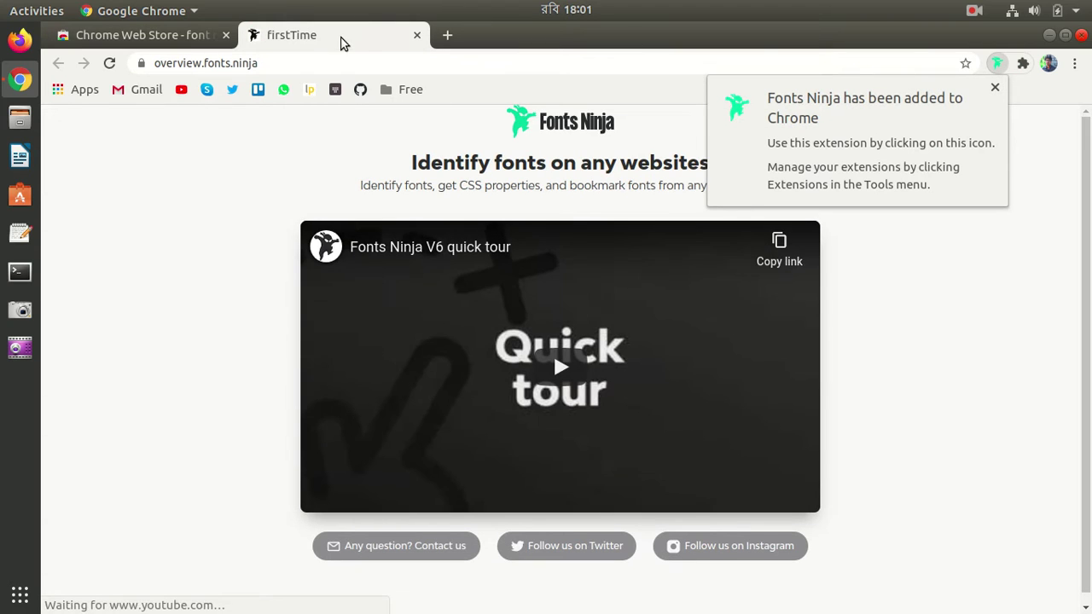
left_click(451, 34)
type("facebook.com")
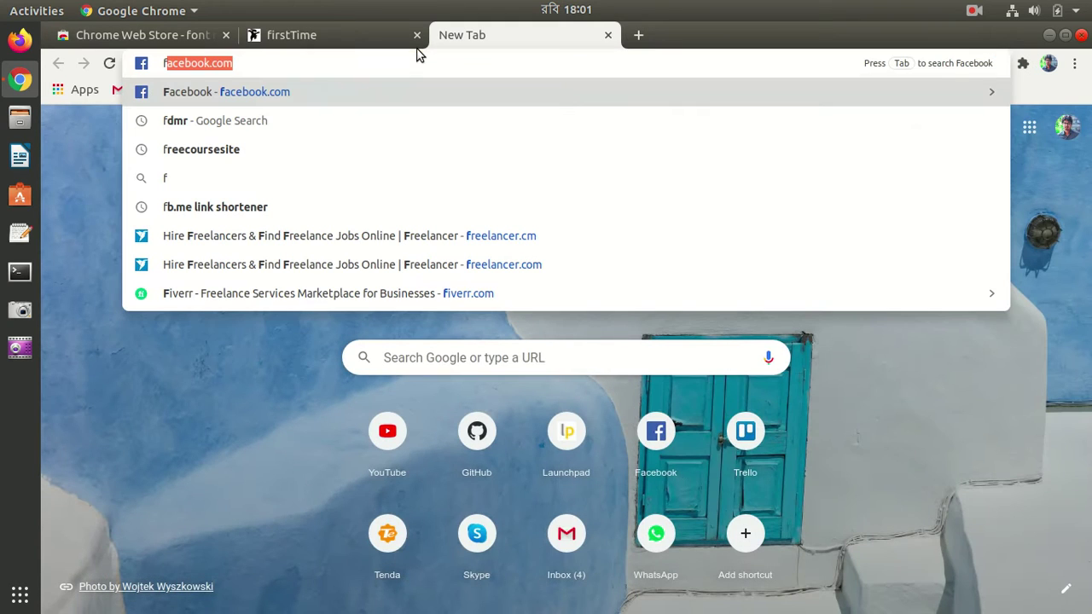
left_click(321, 147)
left_click(640, 35)
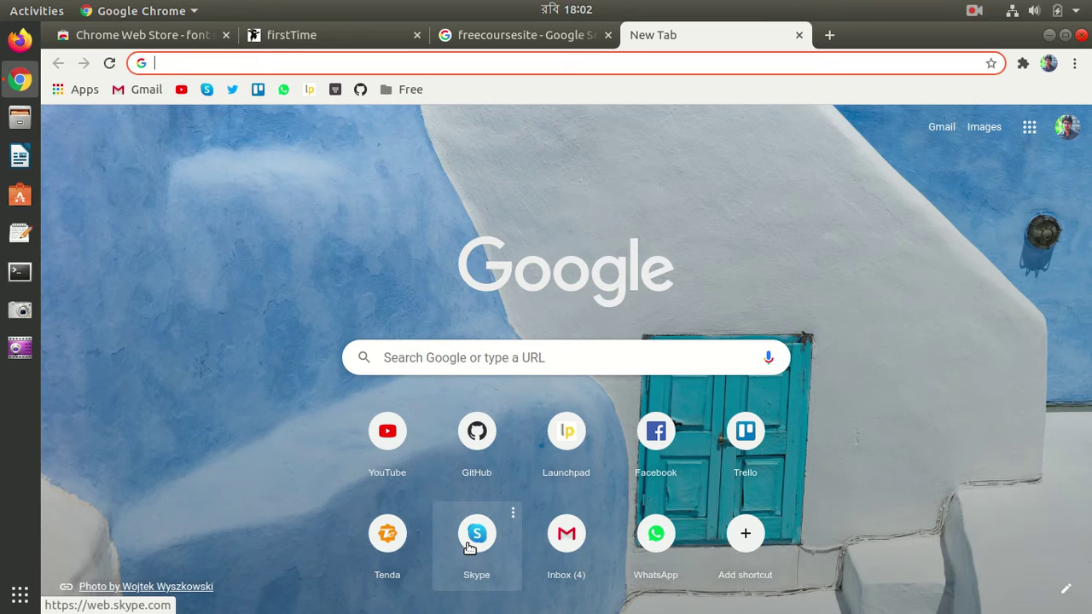
Step: Open GitHub in the new tab and return to the freecoursesite results
left_click(477, 431)
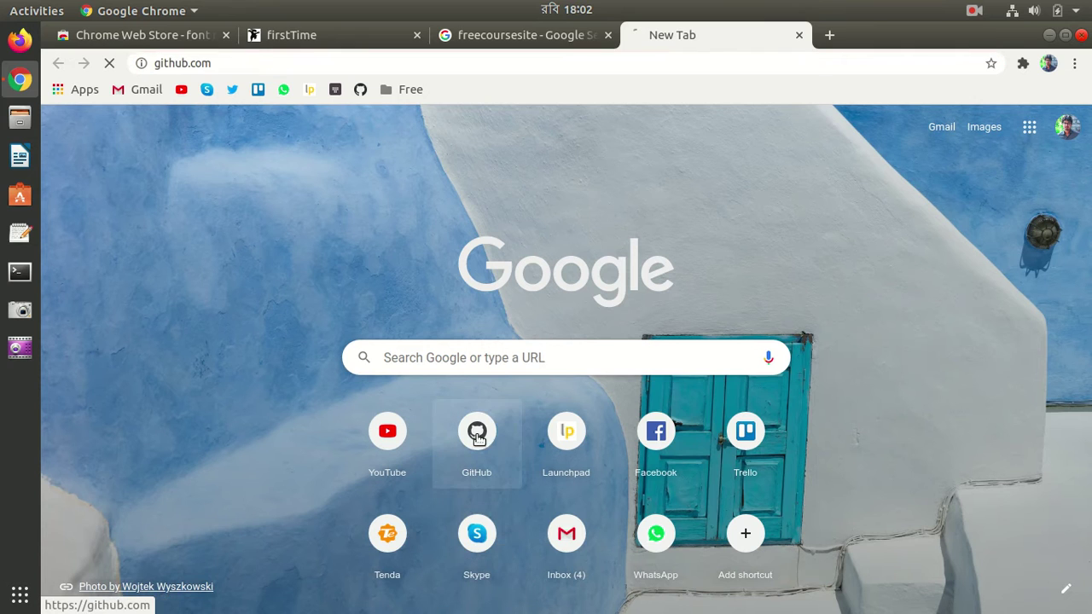
left_click(521, 34)
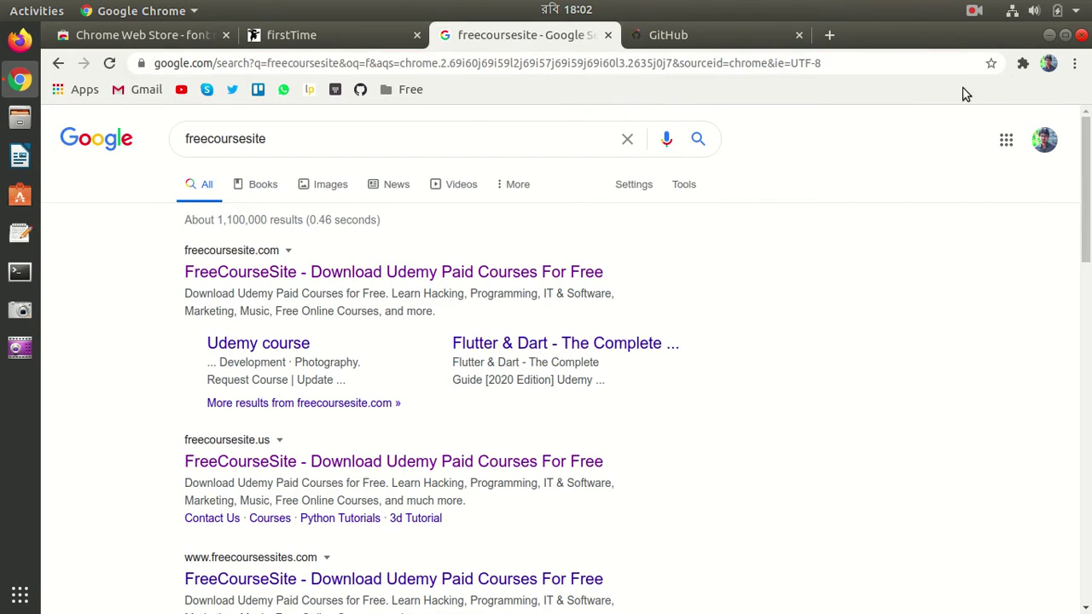
Step: Toggle Fonts Ninja on the freecoursesite results page from the Extensions menu
left_click(1023, 63)
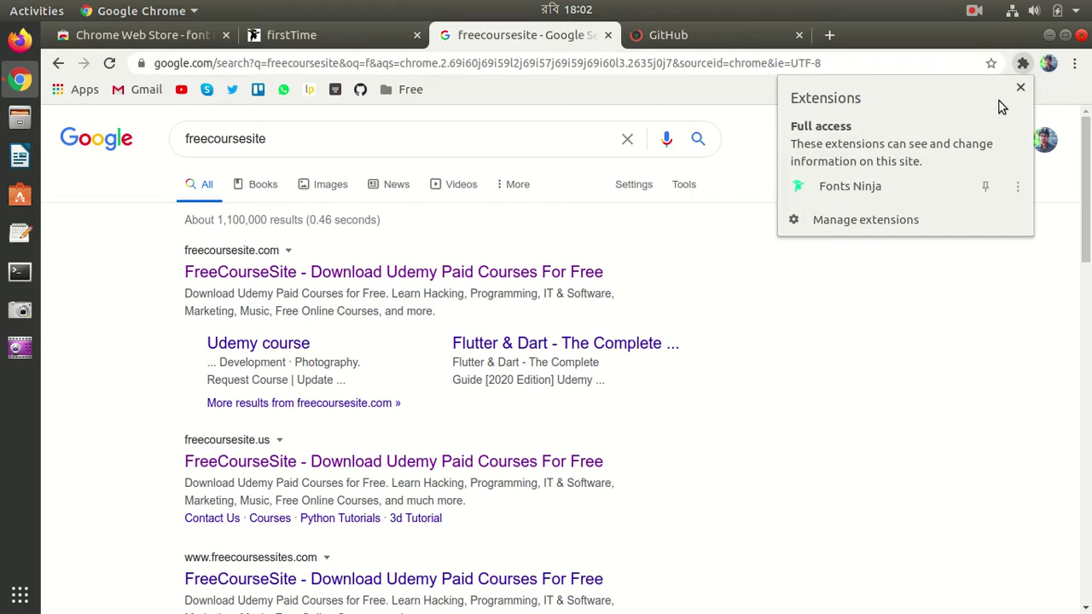
left_click(863, 186)
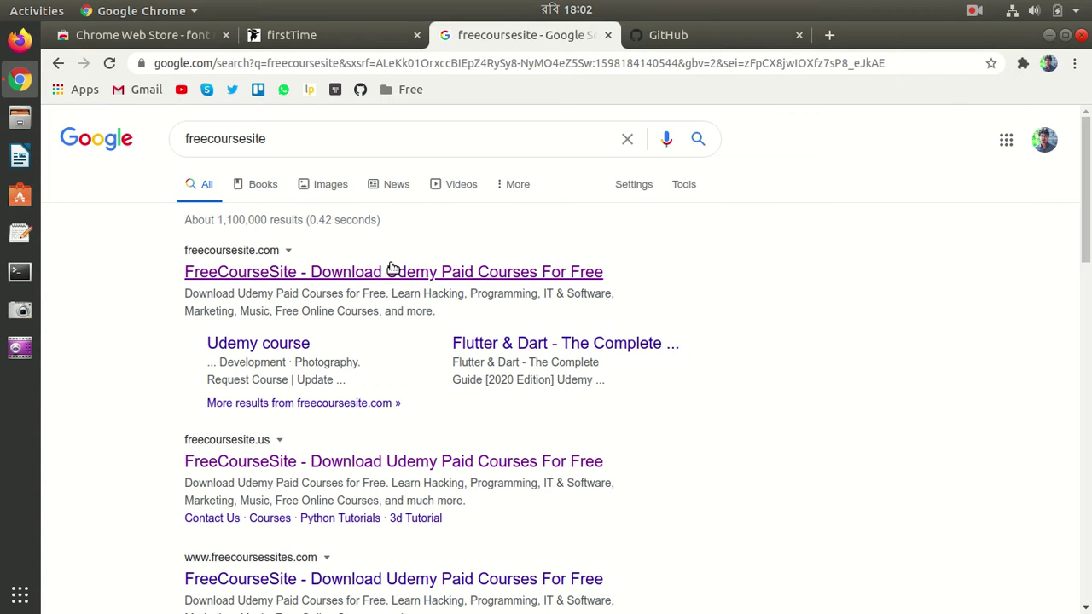
left_click(1023, 63)
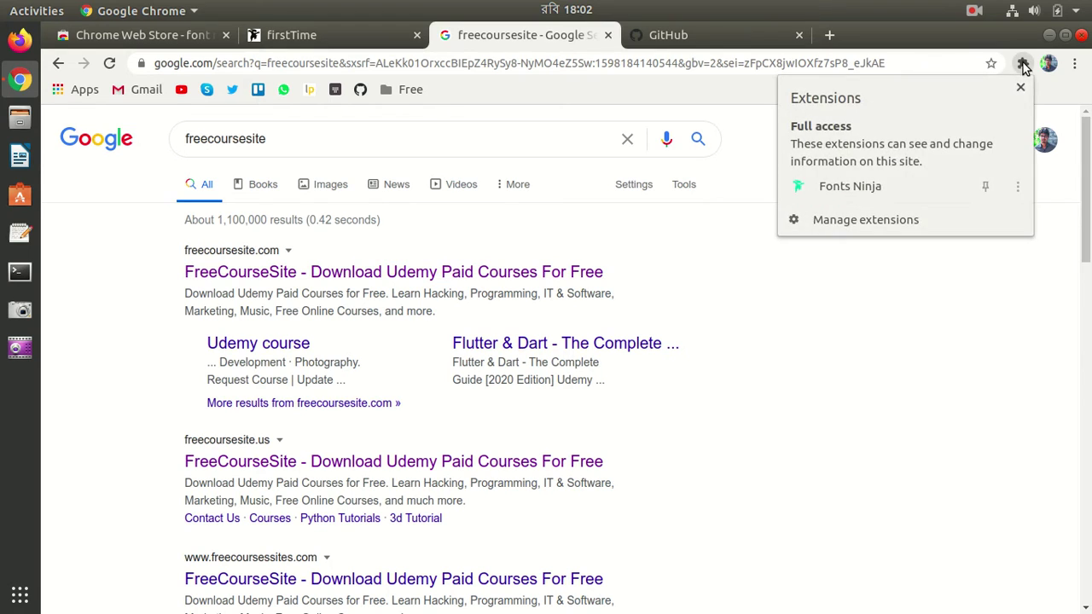
left_click(825, 186)
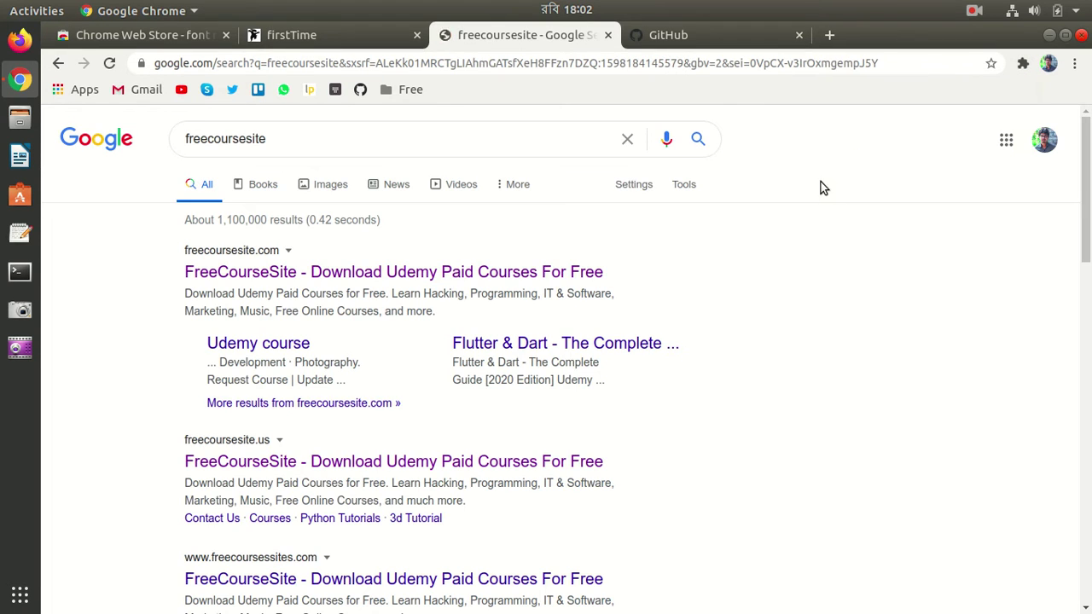
scroll(574, 377, "down", 3)
scroll(570, 381, "down", 5)
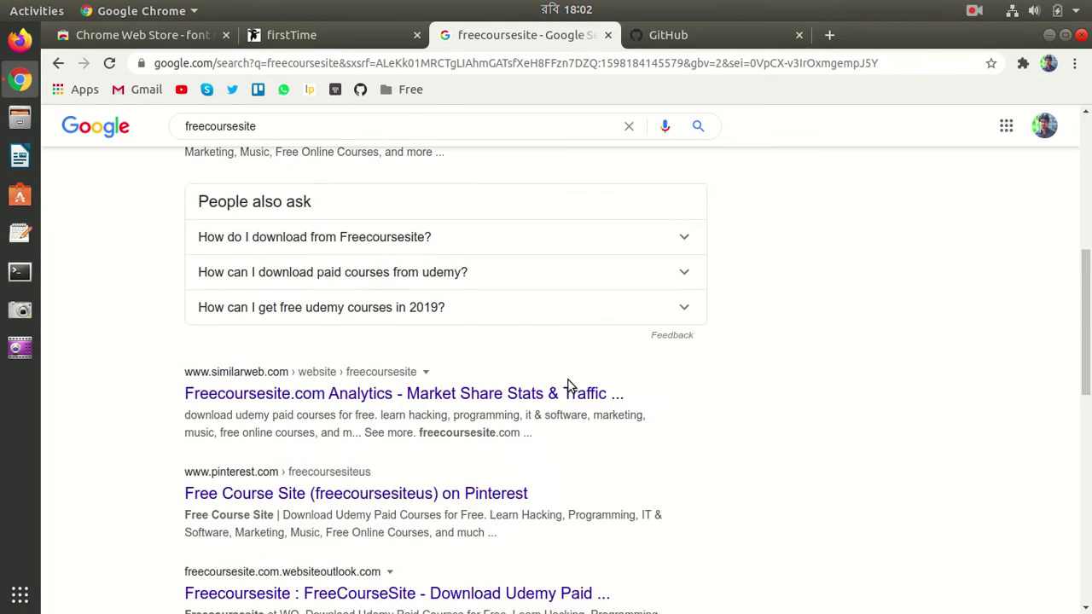
scroll(565, 361, "up", 10)
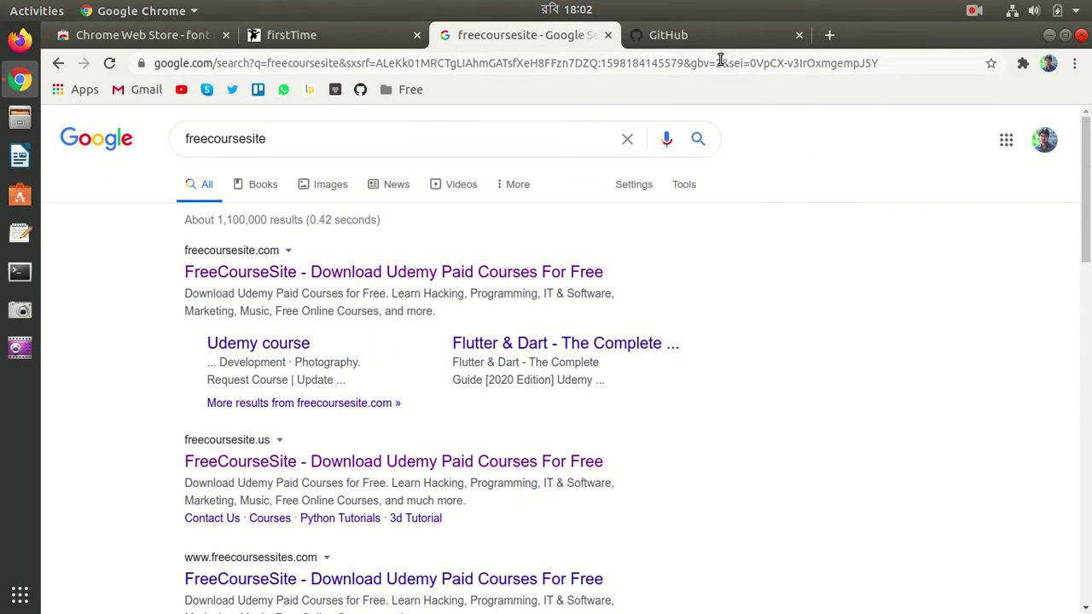
Step: Restart Chrome and load freelancer.com from the Free bookmarks folder
left_click(1081, 35)
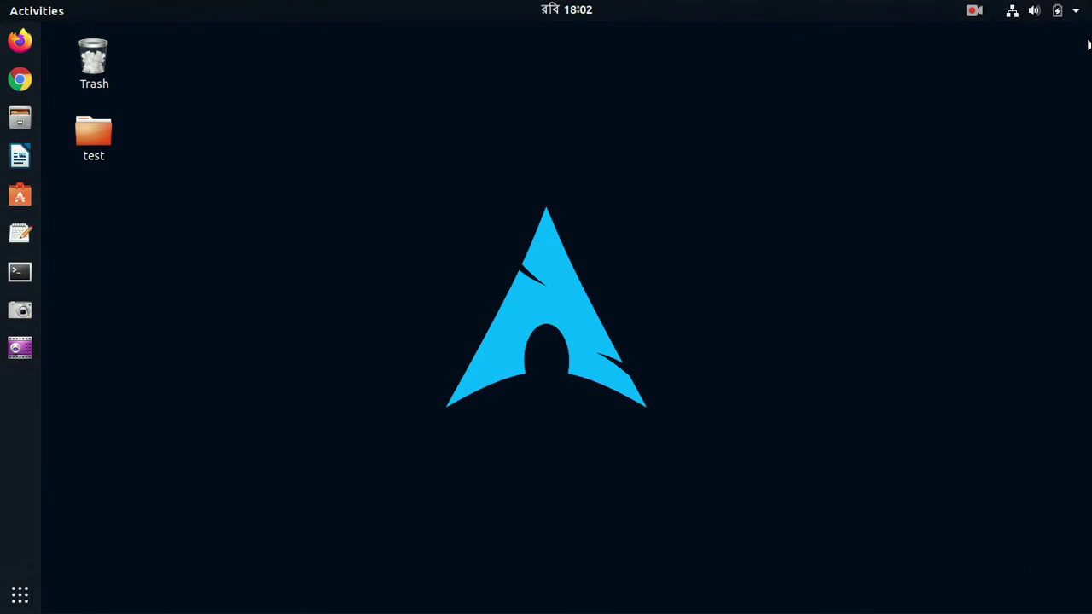
left_click(20, 80)
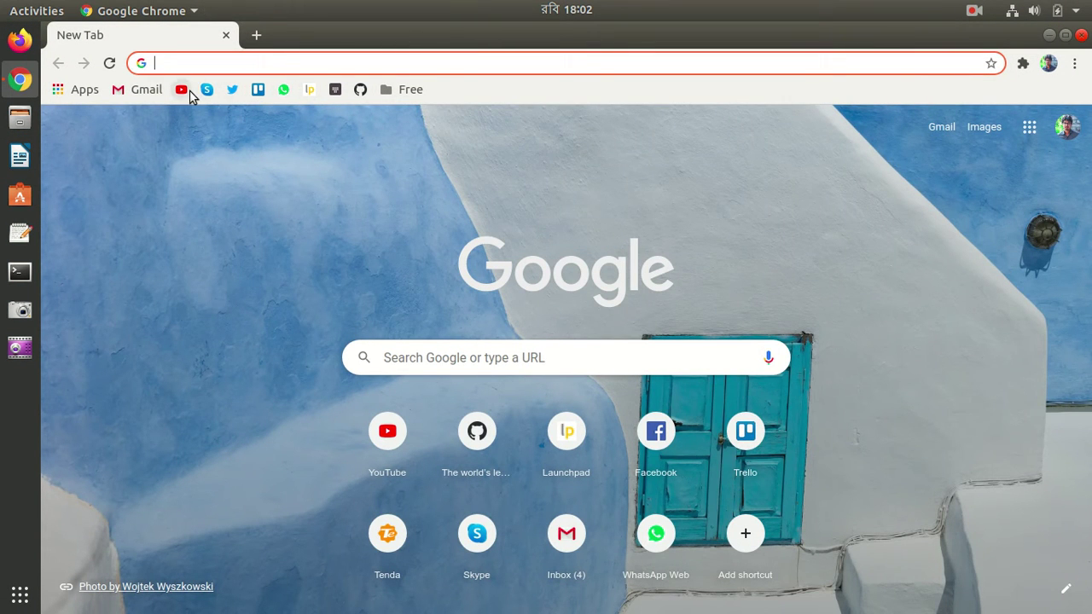
left_click(409, 89)
left_click(401, 111)
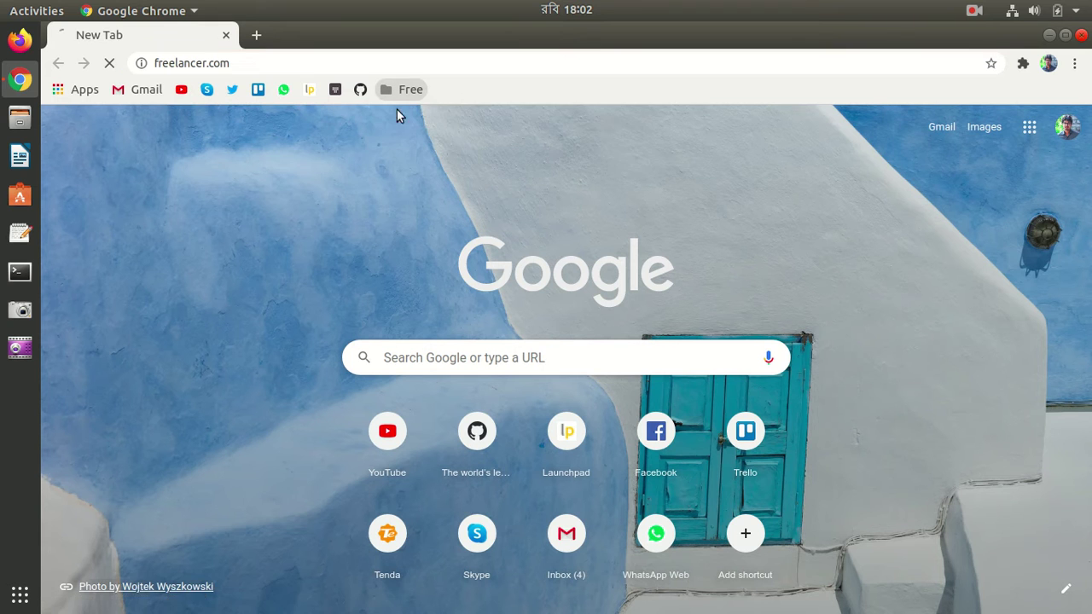
Step: Open fiverr.com from the Free bookmarks folder in a second tab
left_click(257, 37)
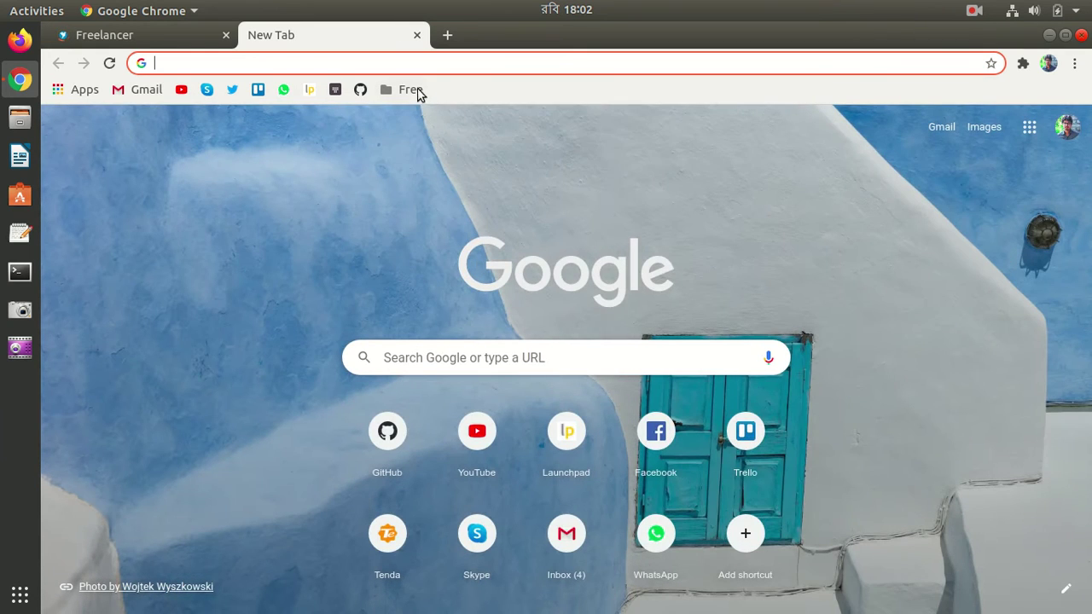
left_click(411, 89)
left_click(397, 129)
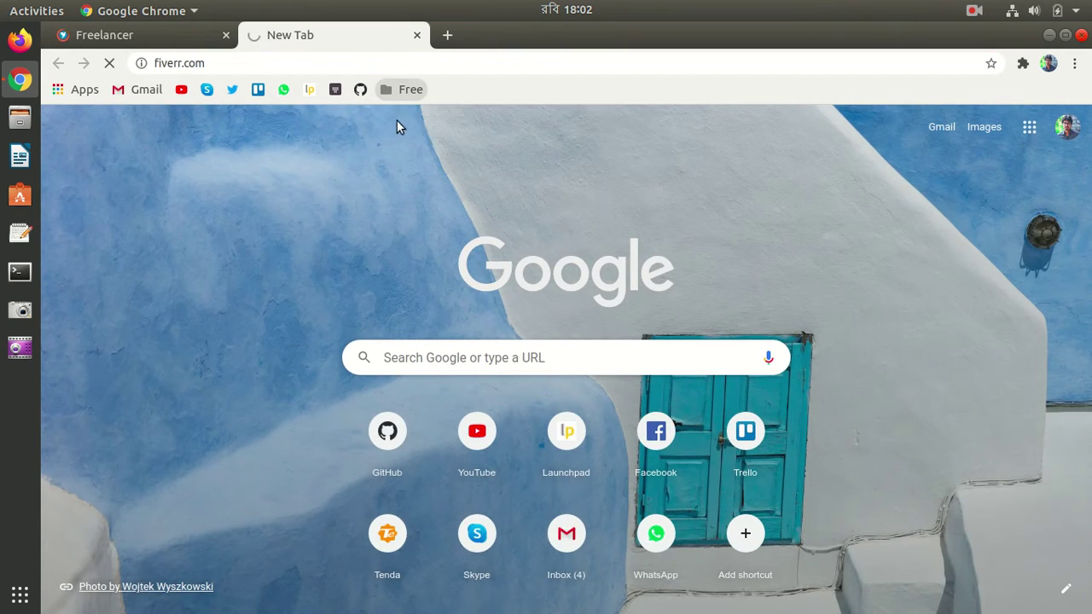
left_click(447, 35)
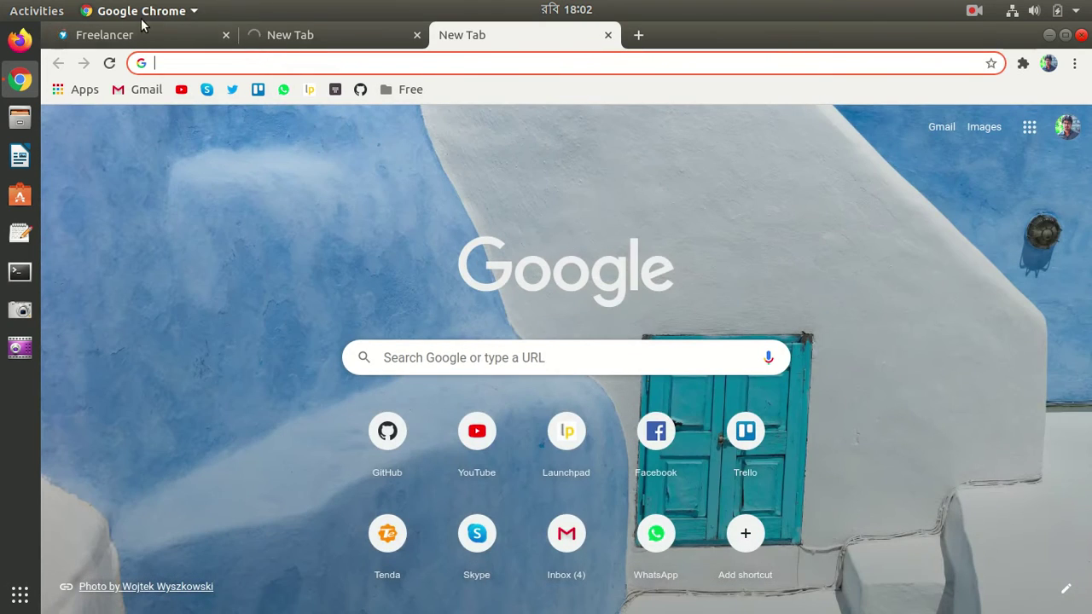
Step: Try launching Fonts Ninja from the Extensions menu on freelancer.com
left_click(122, 34)
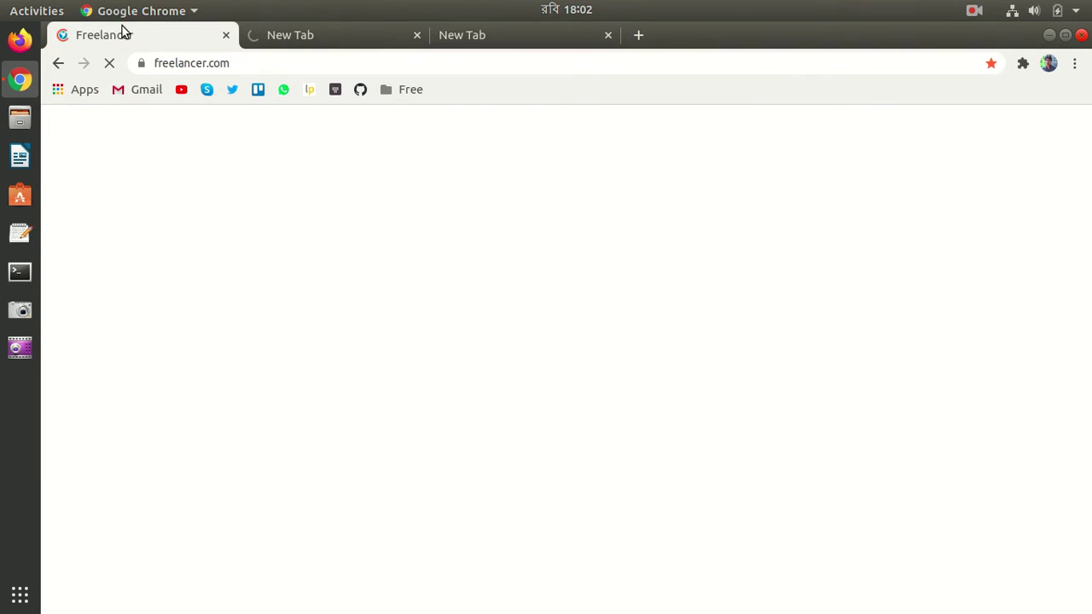
left_click(1024, 65)
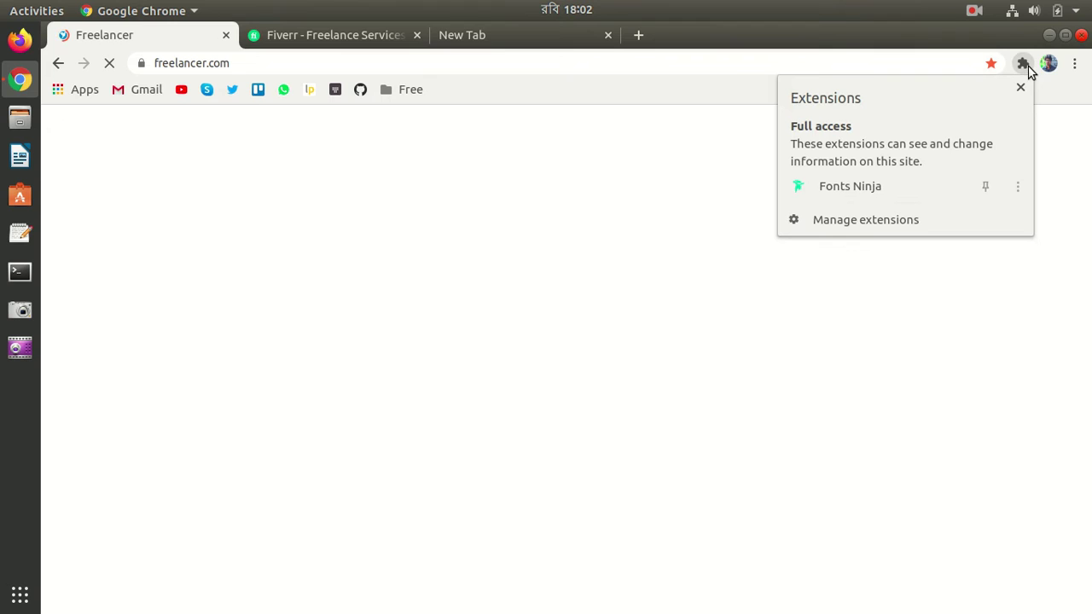
left_click(877, 180)
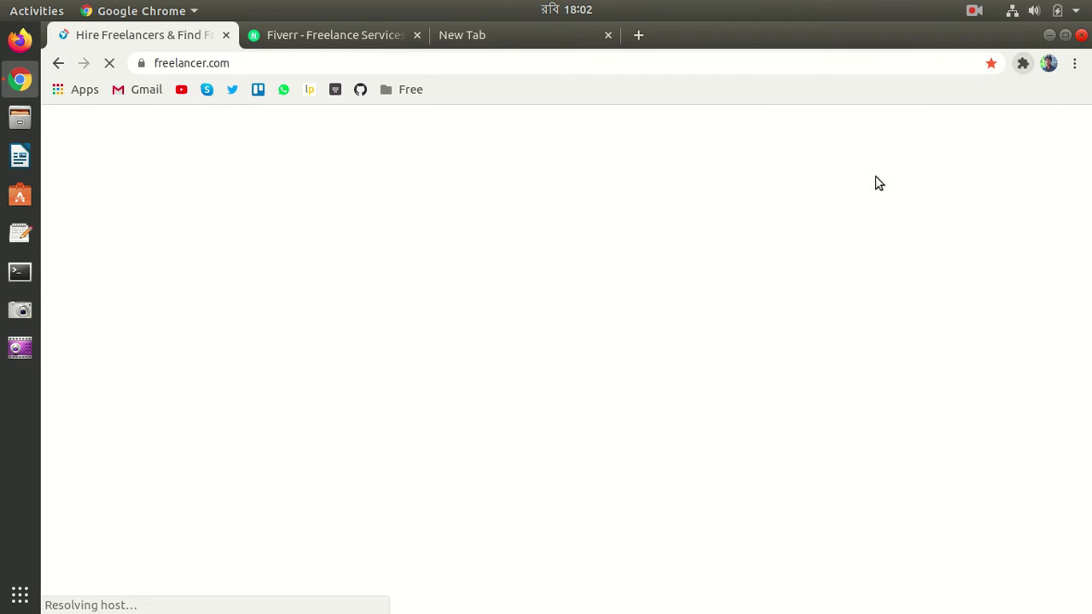
left_click(344, 30)
Step: Launch Fonts Ninja on the Fiverr page and skip its new-feature intro
left_click(1023, 63)
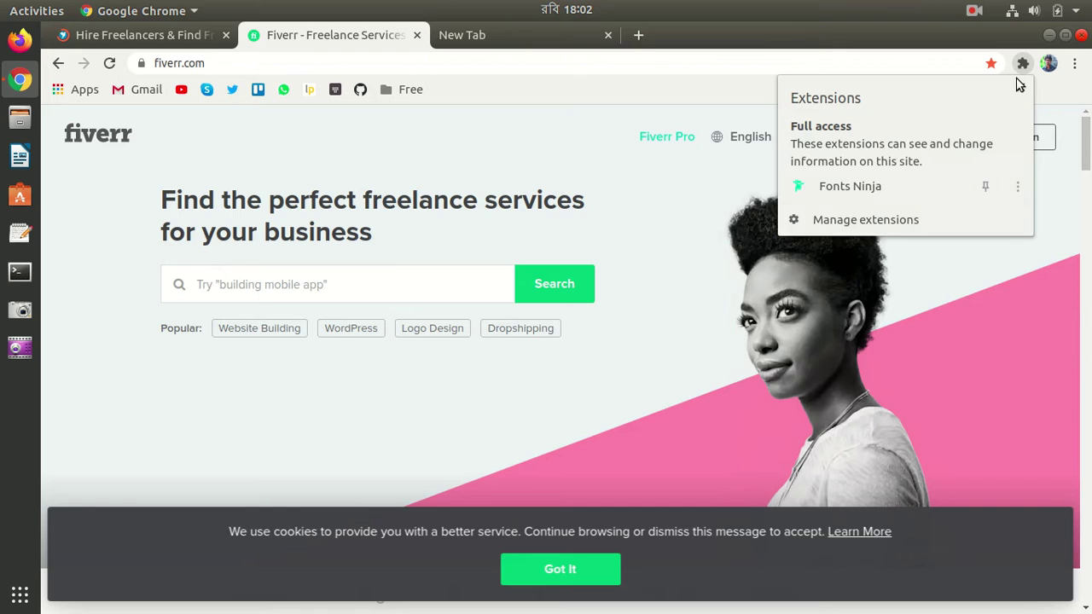
left_click(867, 181)
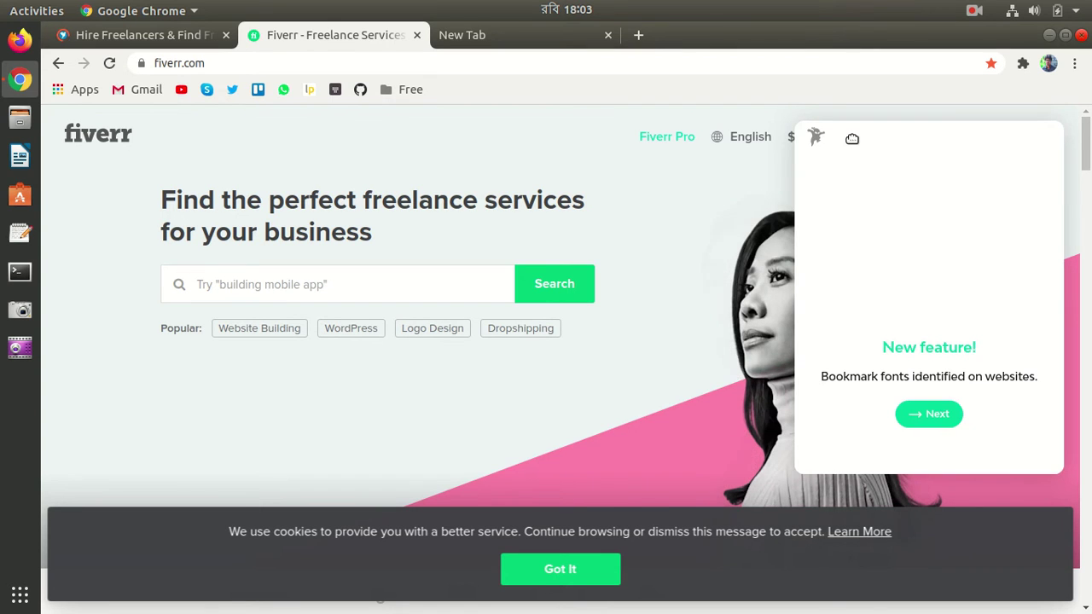
left_click(934, 418)
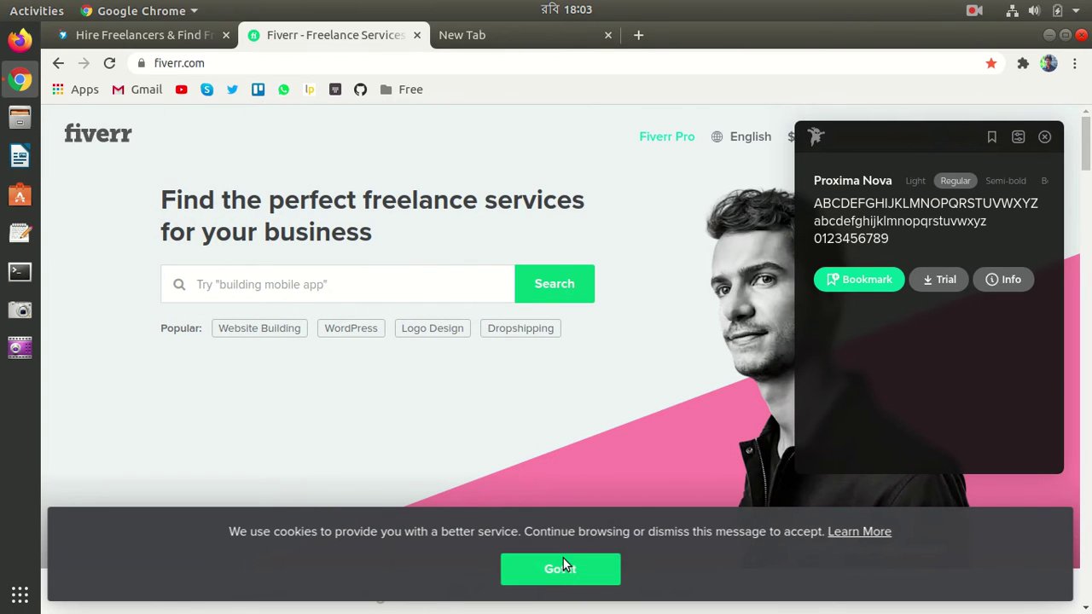
Step: Inspect the bold Proxima Nova text details and try the preview sizes
left_click(559, 569)
scroll(631, 495, "down", 5)
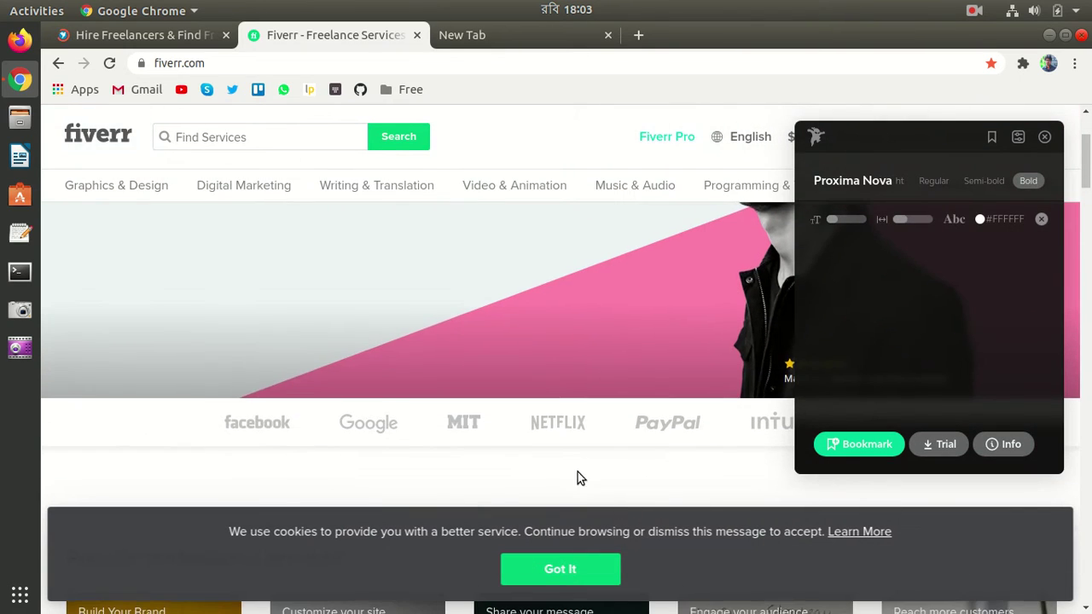
scroll(577, 478, "down", 3)
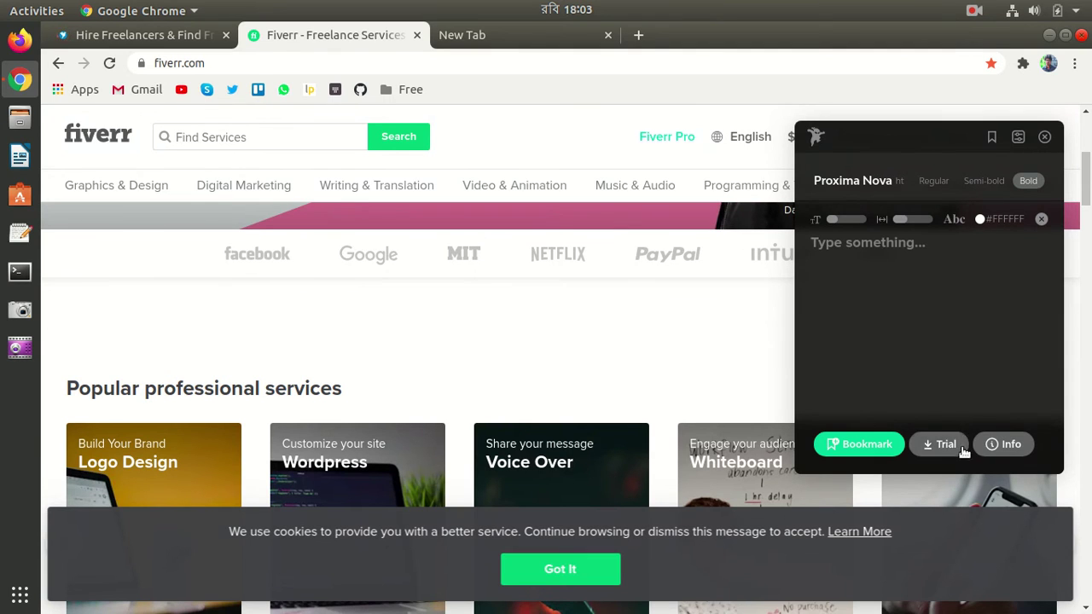
mouse_move(832, 219)
left_mouse_down()
mouse_move(865, 220)
mouse_move(835, 221)
left_mouse_up()
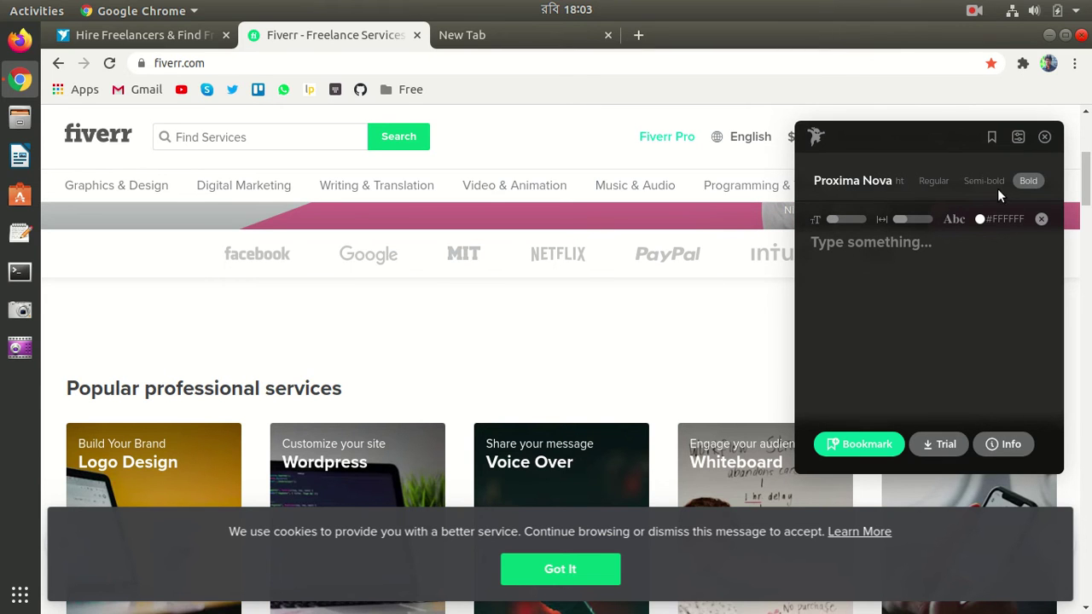
Step: Review fonts similar to Proxima Nova, such as Averta and Maax, then close the list
left_click(942, 443)
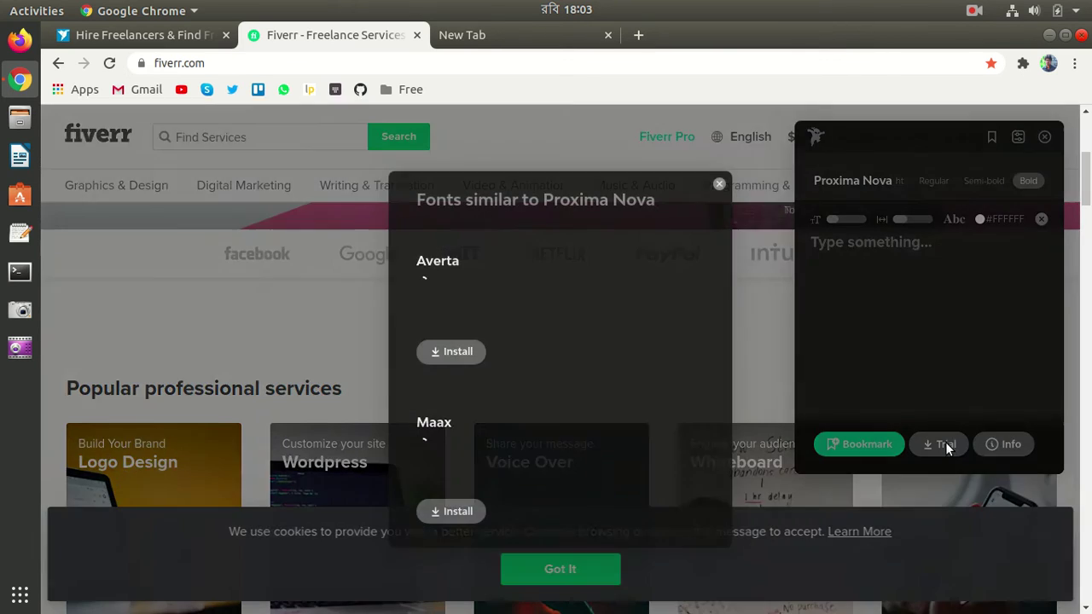
left_click(720, 186)
scroll(434, 316, "down", 5)
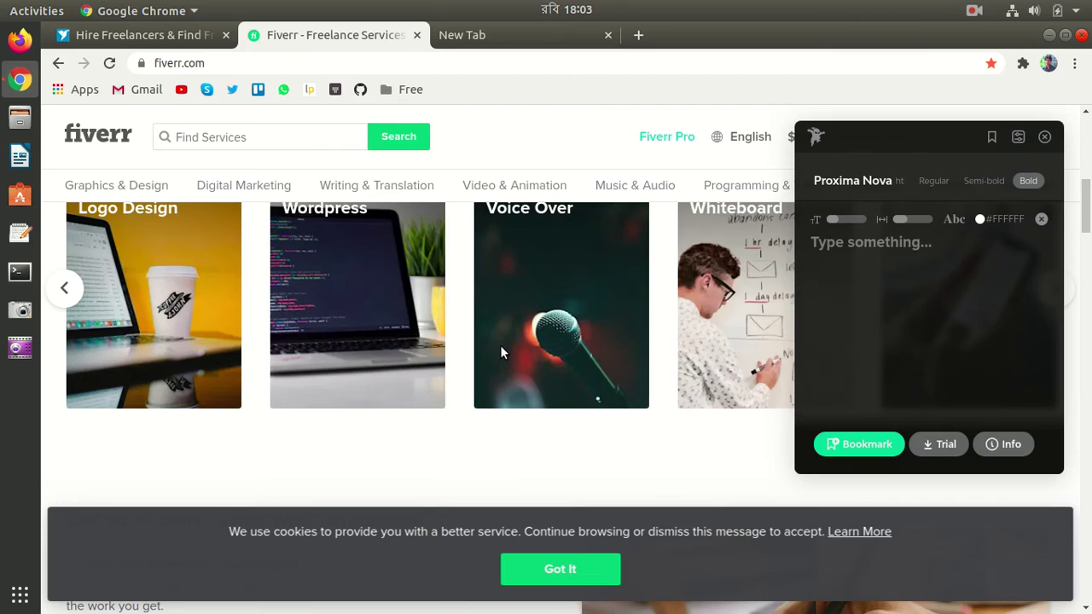
scroll(517, 349, "down", 4)
scroll(514, 344, "up", 10)
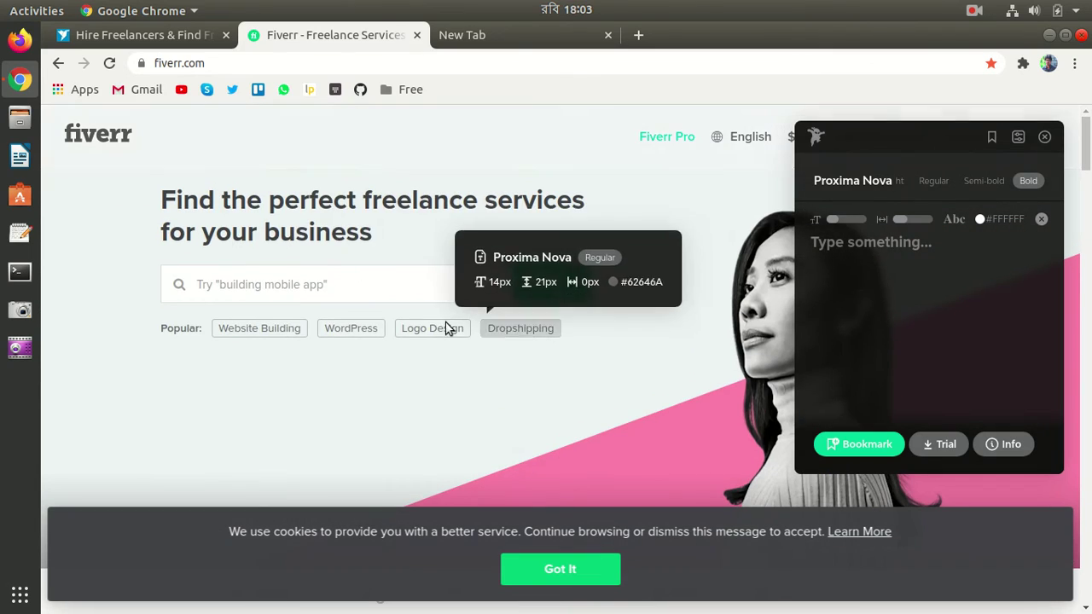
Step: Run Fonts Ninja on freelancer.com and identify its heading font as Roboto
left_click(200, 36)
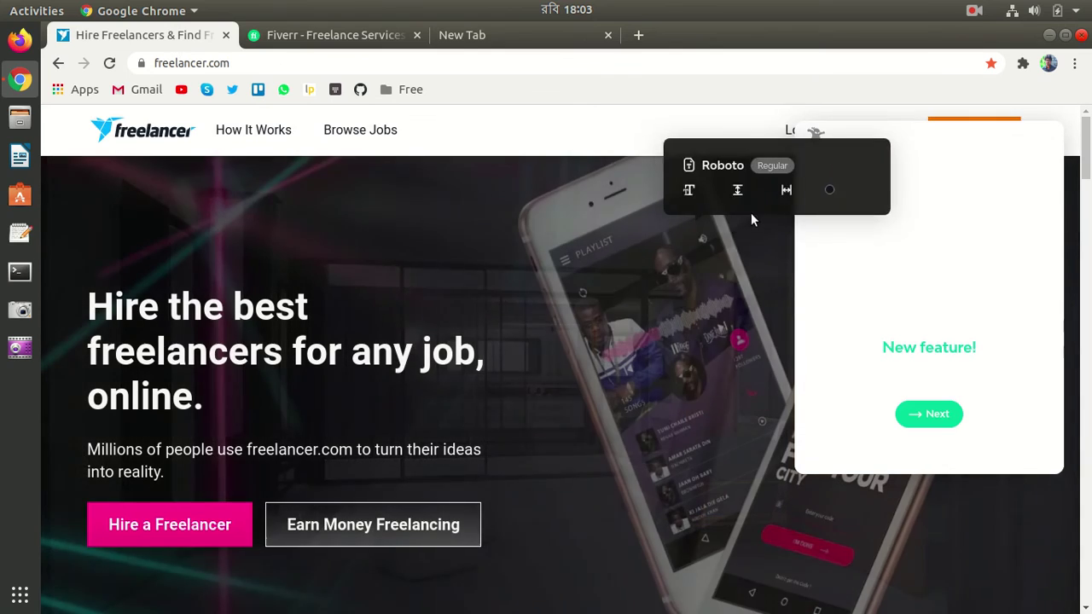
left_click(950, 415)
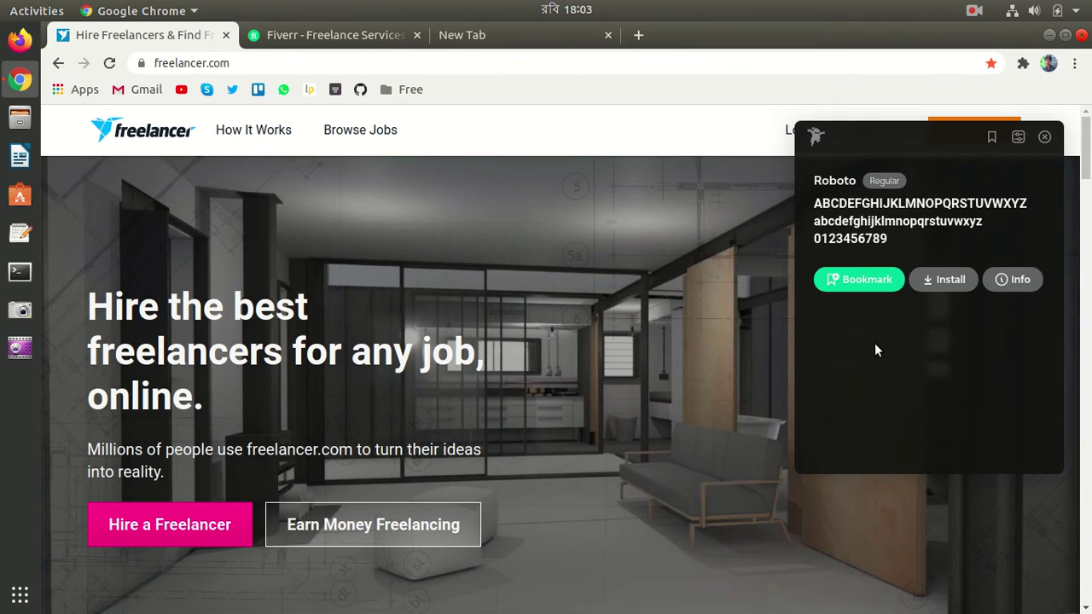
scroll(623, 354, "down", 8)
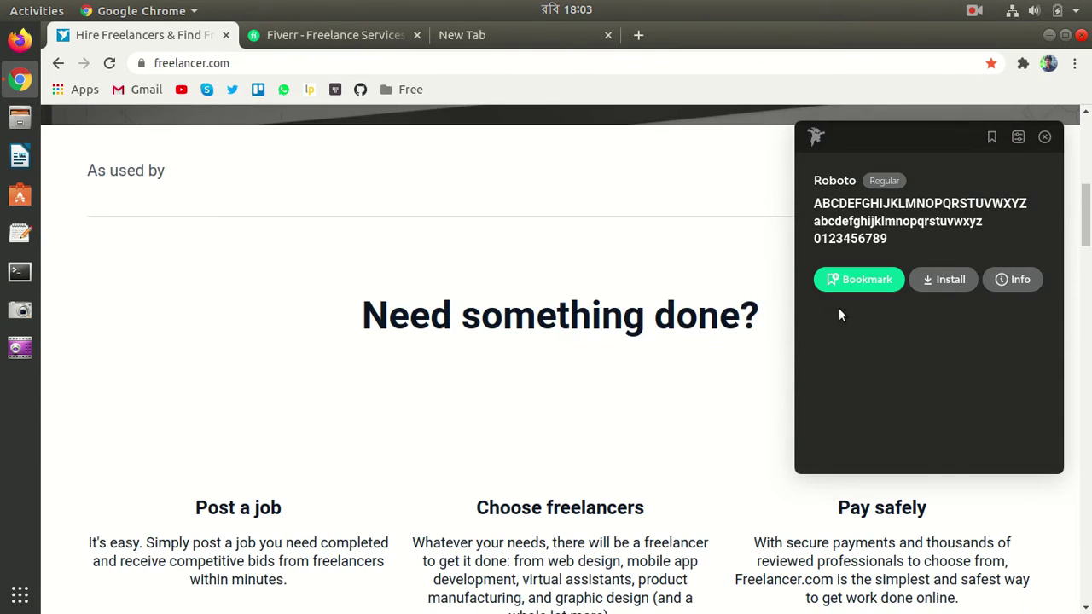
mouse_move(468, 290)
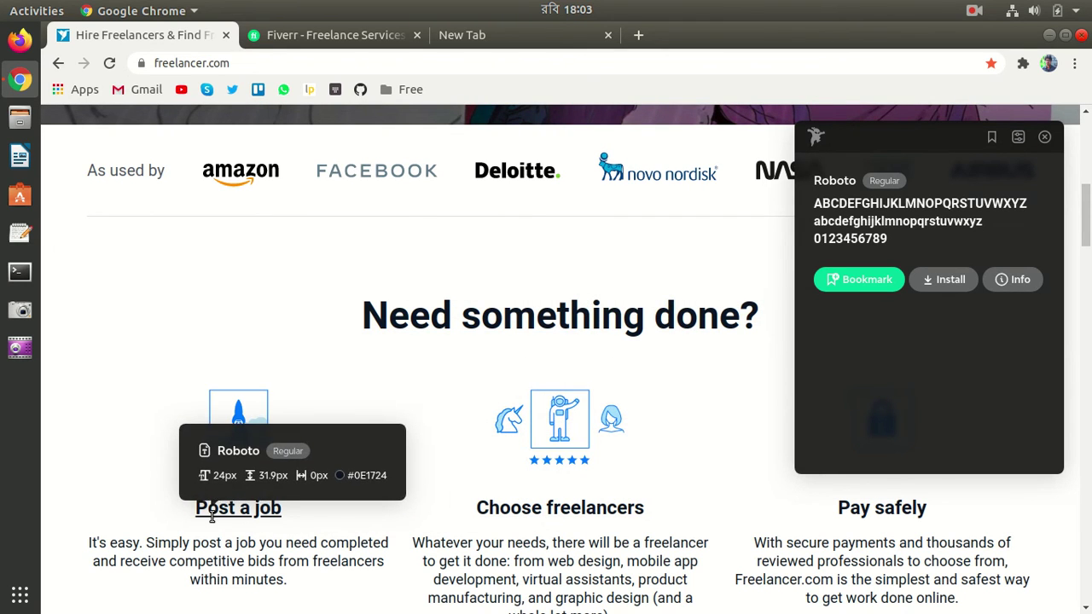
Step: Widen the Roboto preview's letter spacing and fill it with 'Pack my box with five dozen liquor jugs.'
scroll(541, 461, "down", 3)
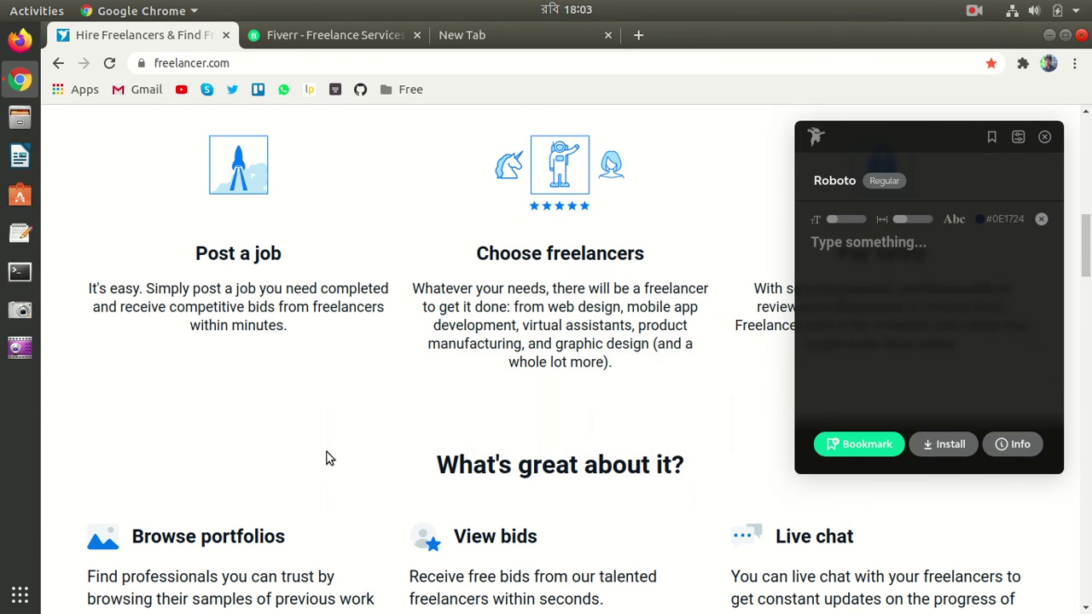
scroll(315, 461, "down", 3)
mouse_move(916, 220)
left_mouse_down()
mouse_move(934, 220)
mouse_move(906, 220)
mouse_move(918, 221)
left_mouse_up()
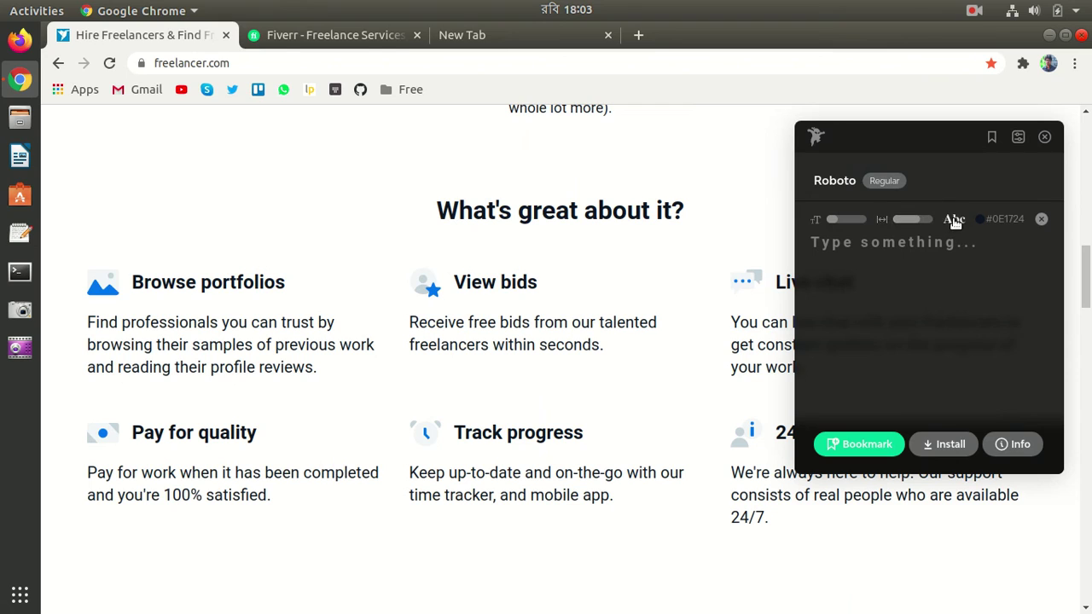
left_click(955, 220)
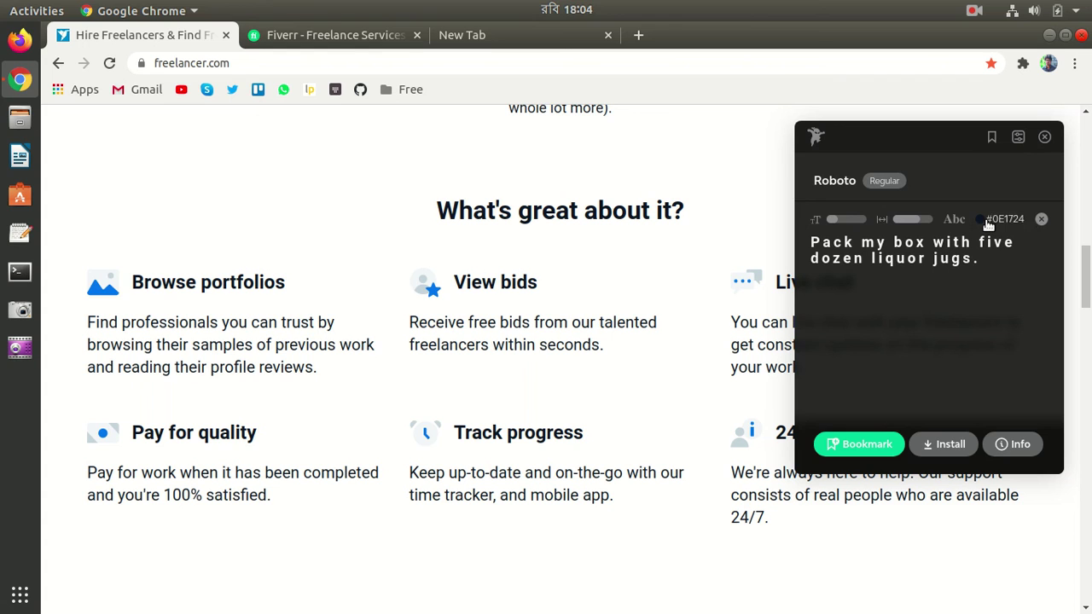
Step: Try installing Roboto, dismiss the desktop-app offer, then close Fonts Ninja and Chrome
left_click(942, 444)
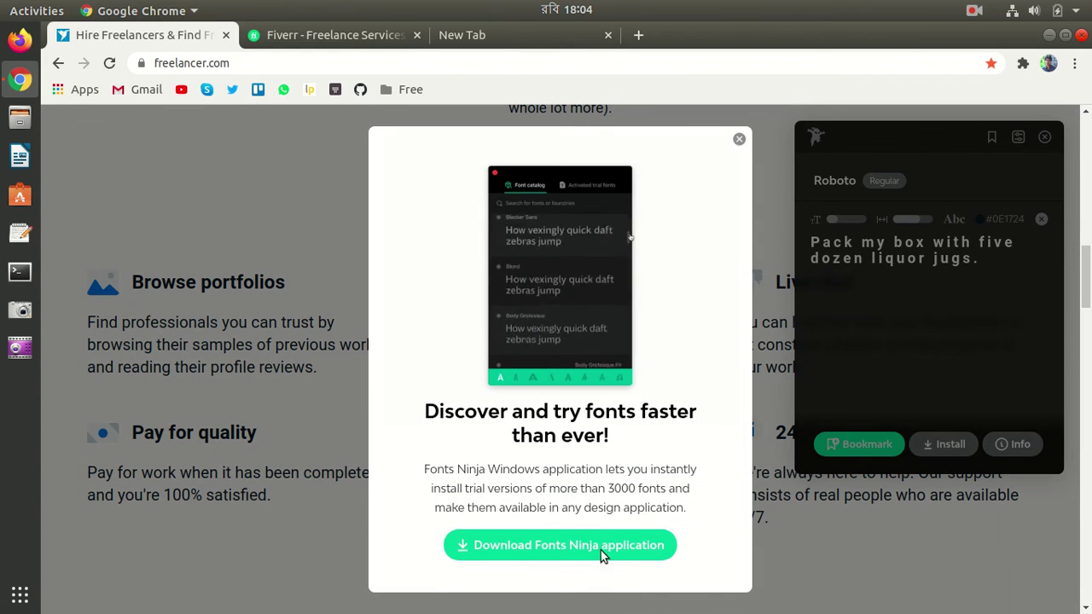
left_click(740, 139)
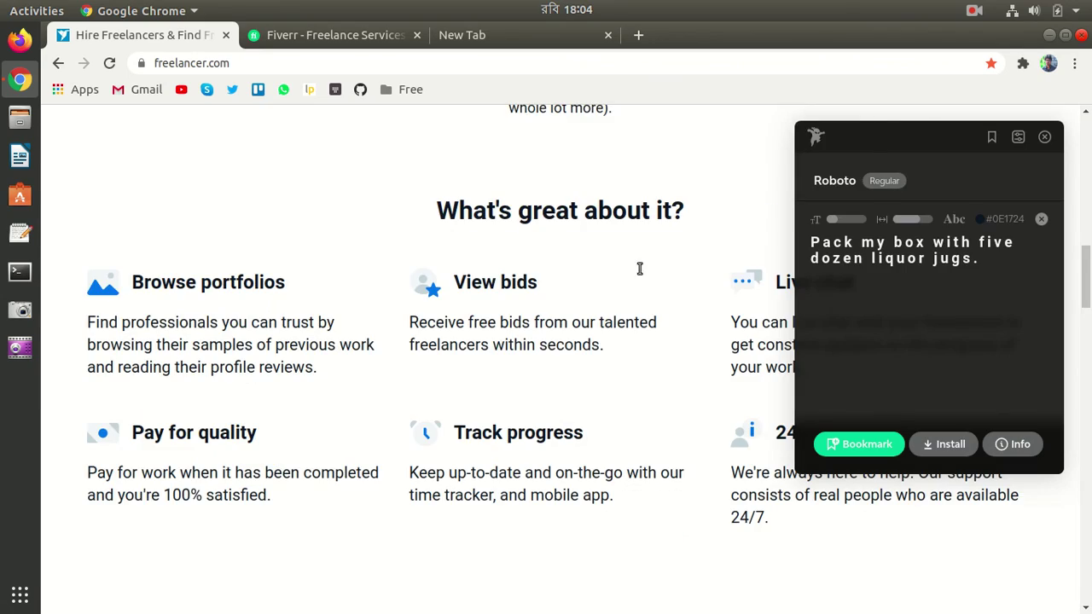
scroll(541, 419, "up", 10)
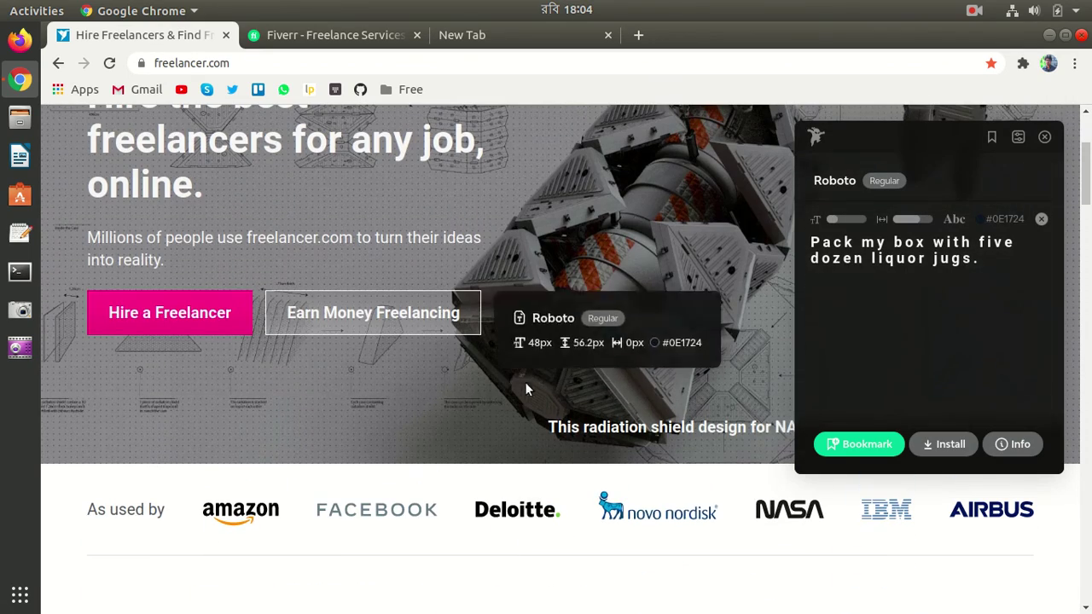
left_click(1045, 137)
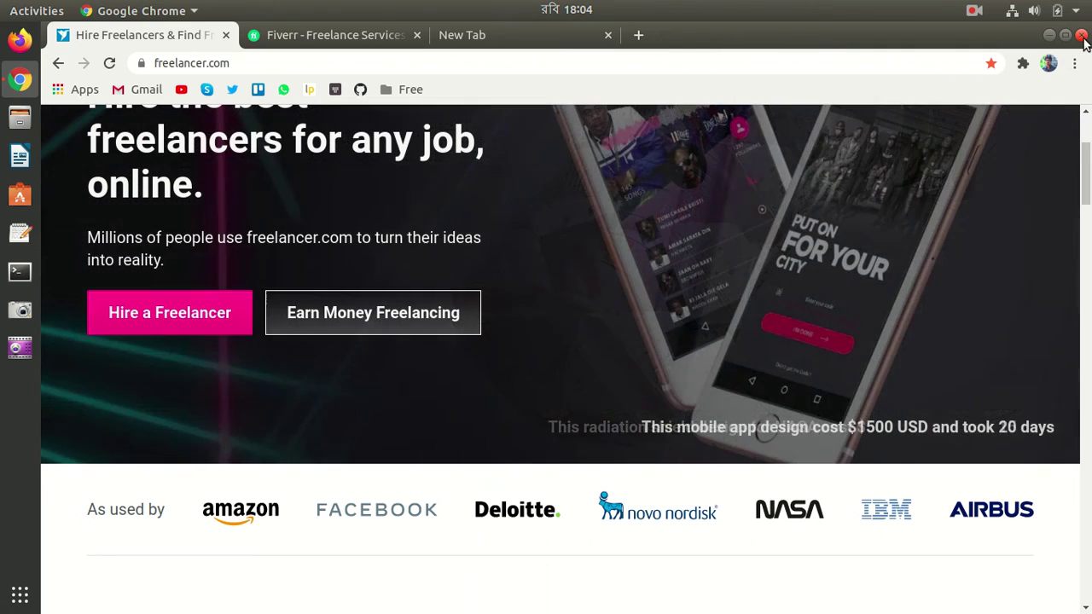
left_click(1081, 35)
left_click(974, 10)
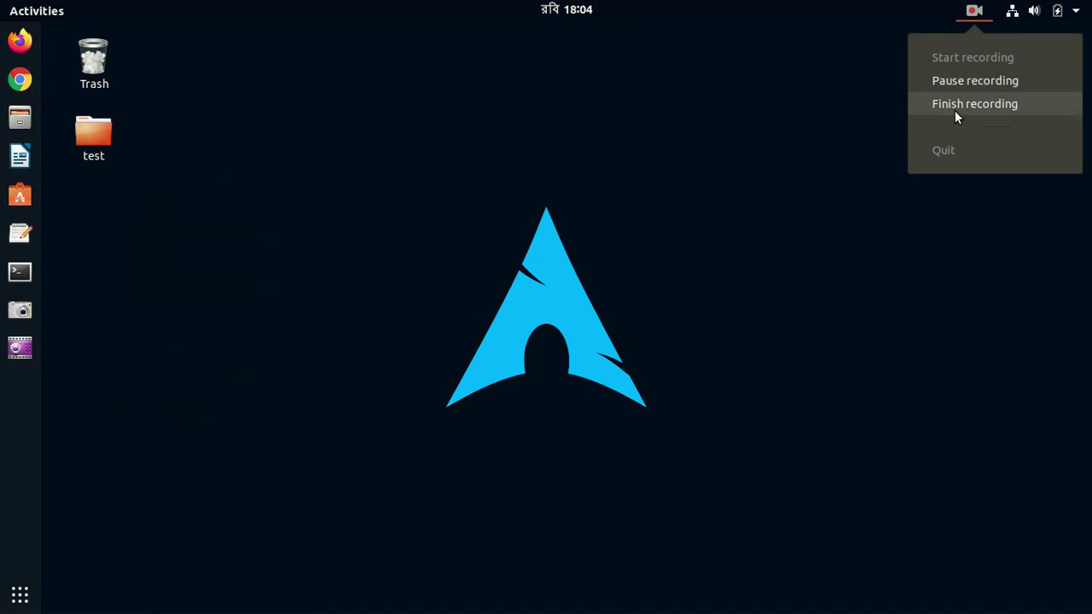